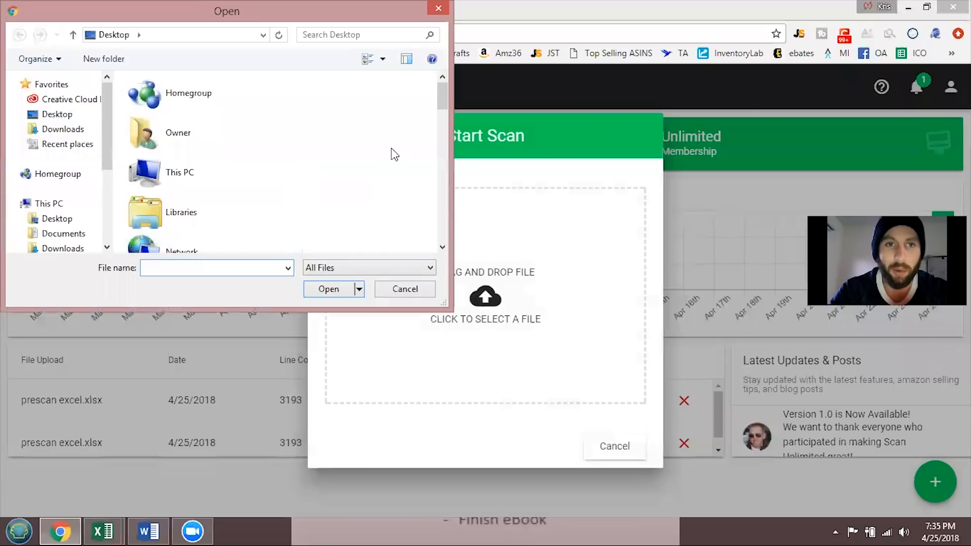
# Step: Load the Prescan file workbook from the Desktop into the new scan
pyautogui.moveTo(441, 96); pyautogui.dragTo(429, 196)
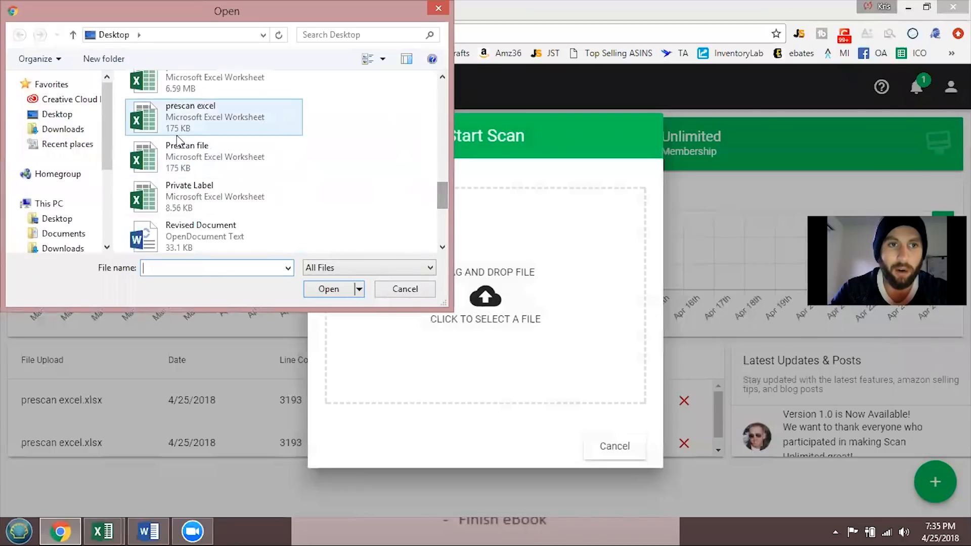
pyautogui.doubleClick(206, 172)
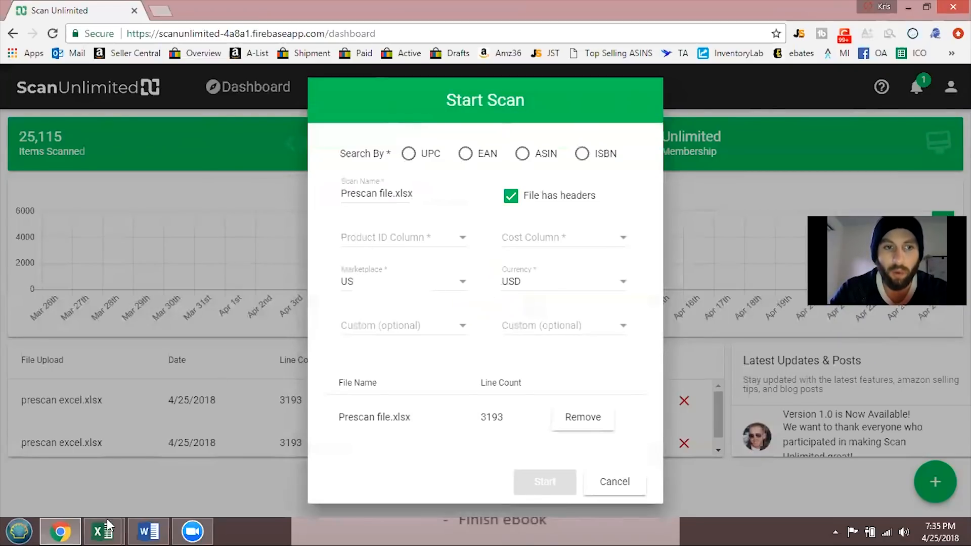
# Step: Examine the column headers of the prescan excel workbook in Excel and return to the scan setup in Chrome
pyautogui.moveTo(116, 530)
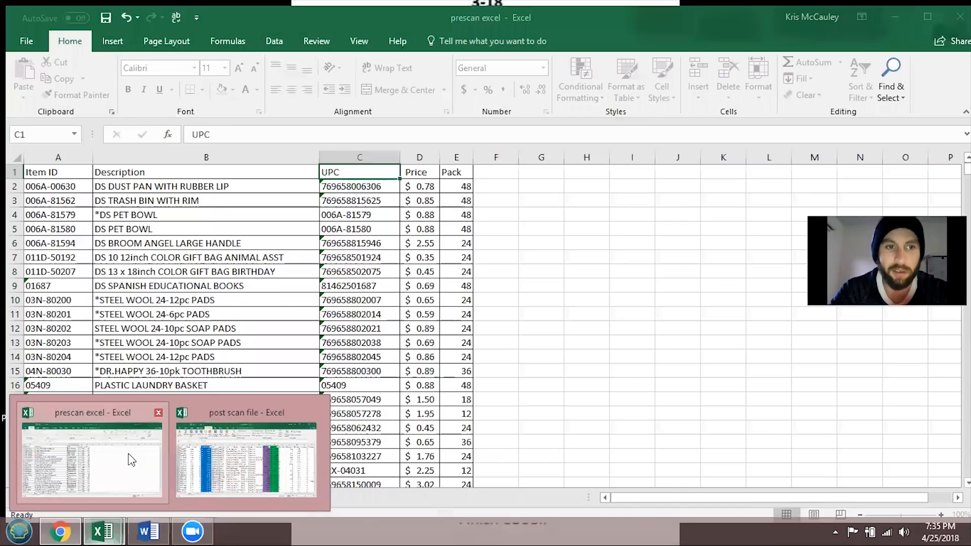
pyautogui.click(131, 461)
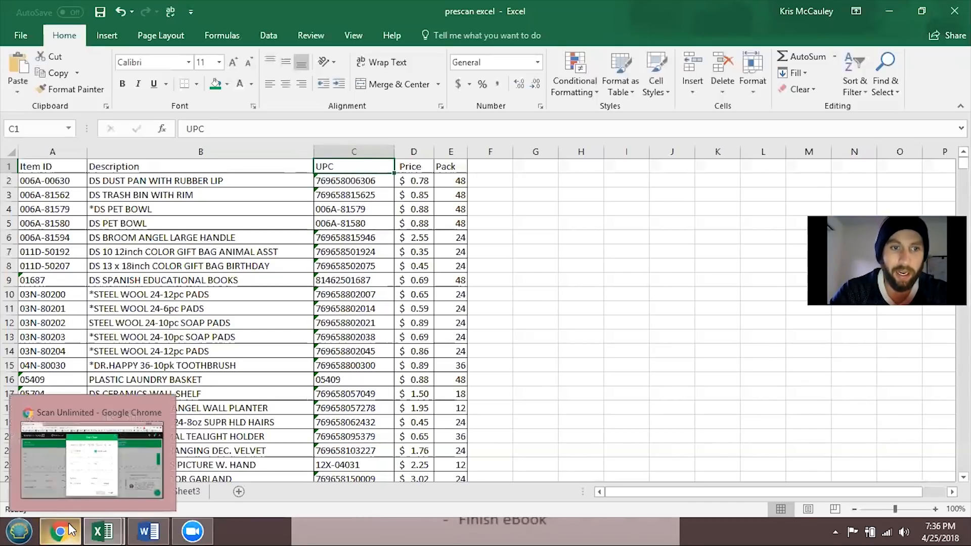
pyautogui.moveTo(102, 529)
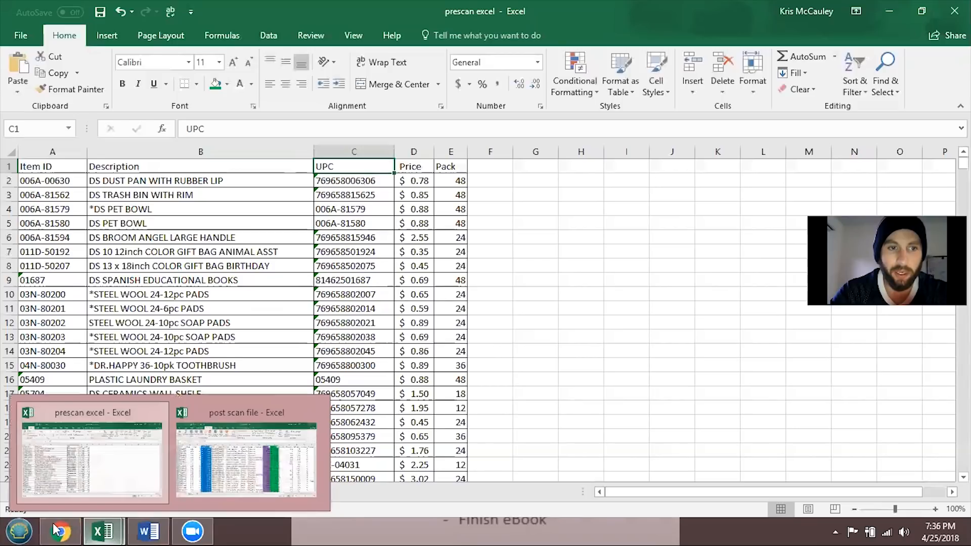
pyautogui.click(83, 458)
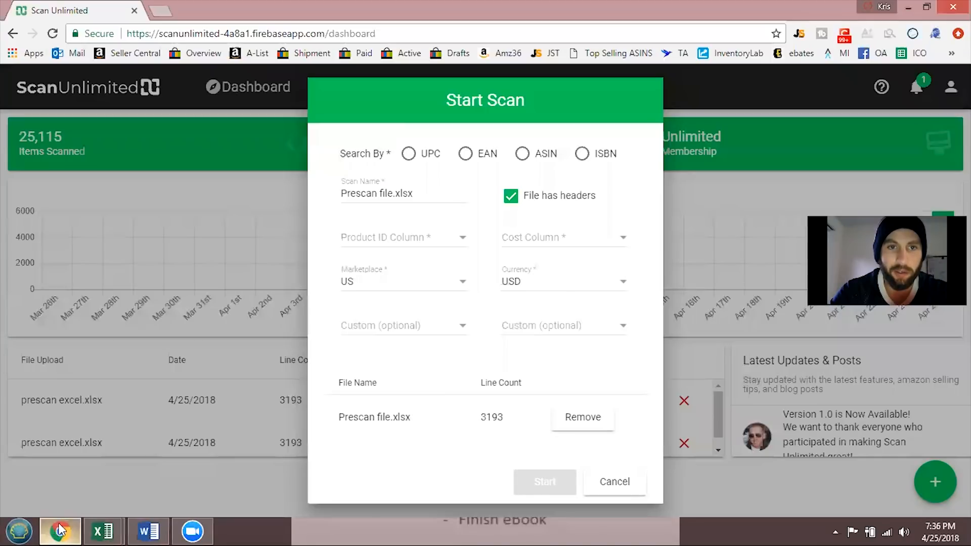
# Step: Set the scan to search by UPC, with UPC as the product ID column and Price as the cost column
pyautogui.click(412, 158)
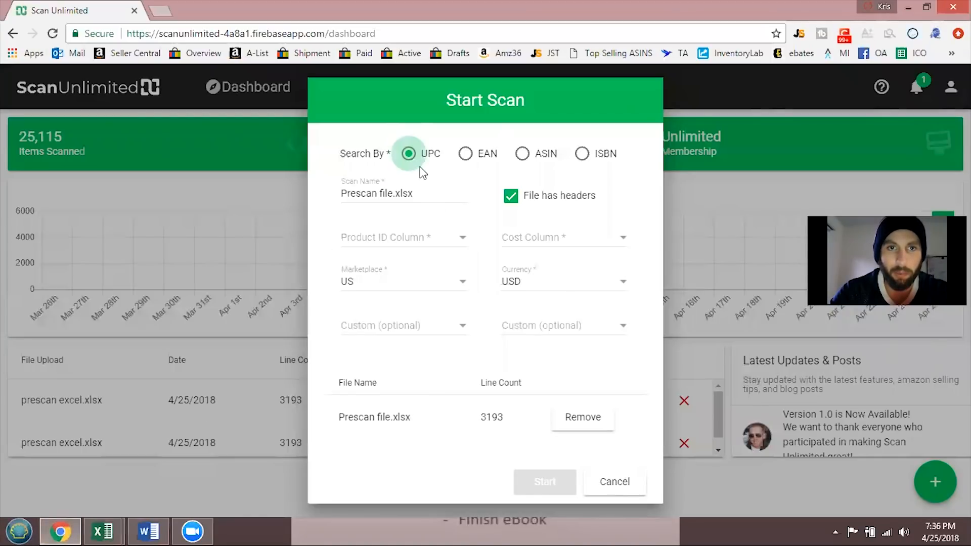
pyautogui.click(431, 247)
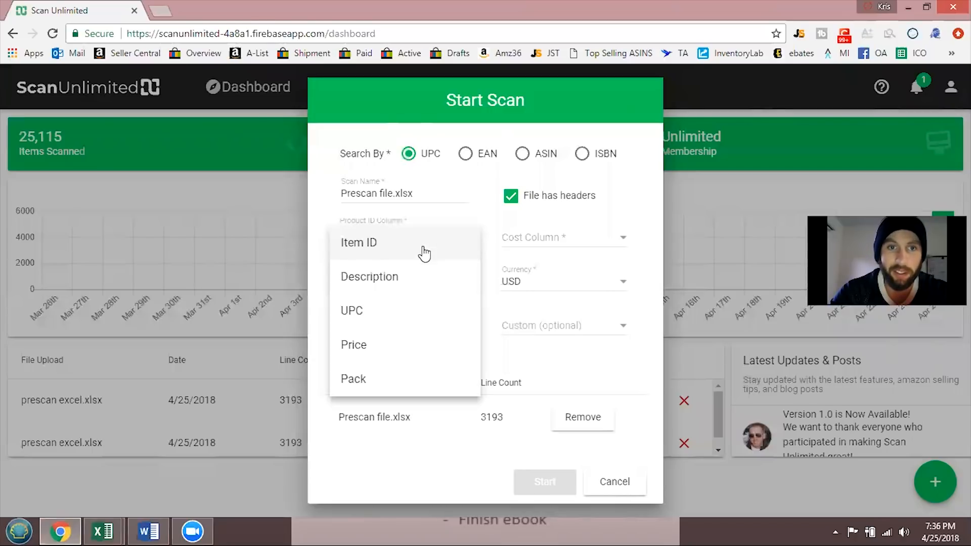
pyautogui.click(372, 311)
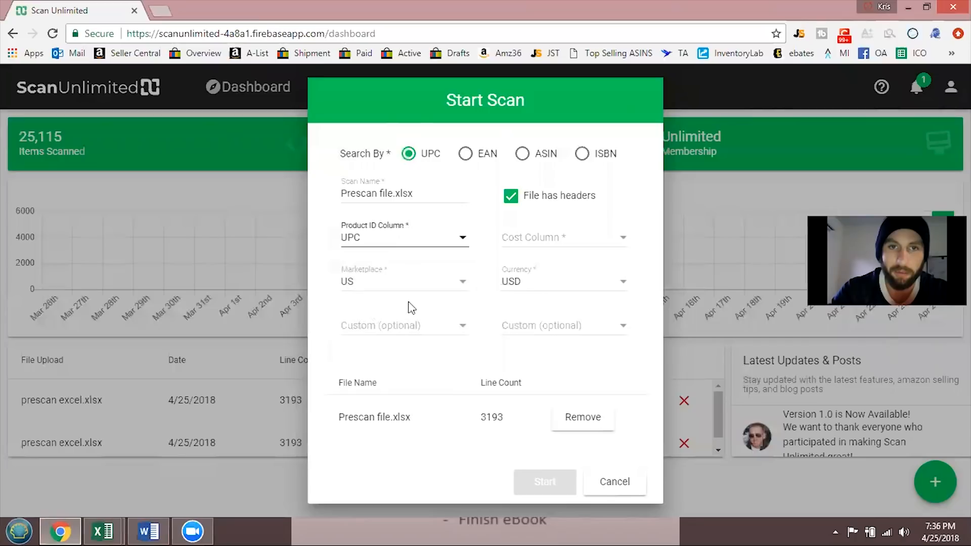
pyautogui.click(572, 247)
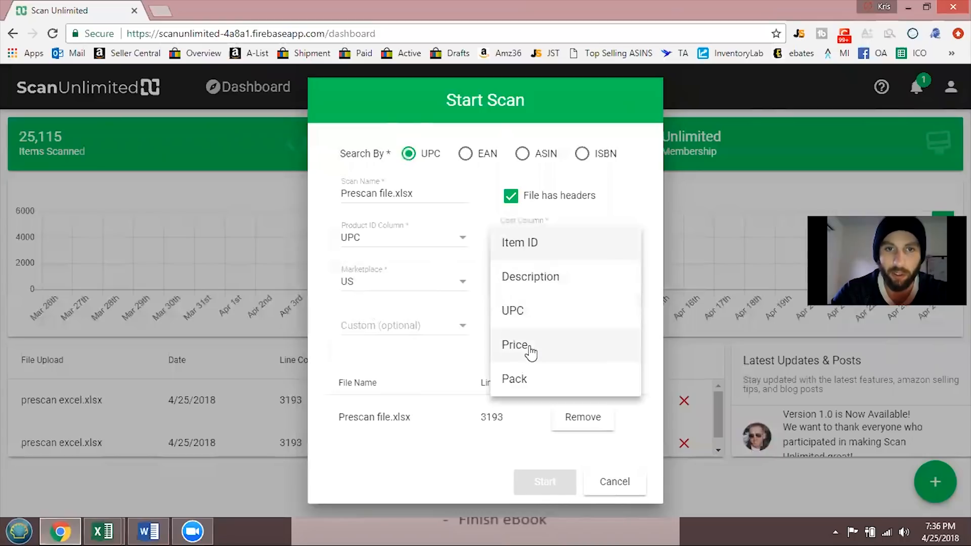
pyautogui.click(529, 351)
# Step: Check the columns in the prescan excel workbook, add Item ID as the first custom scan column, and cancel the scan setup
pyautogui.moveTo(103, 531)
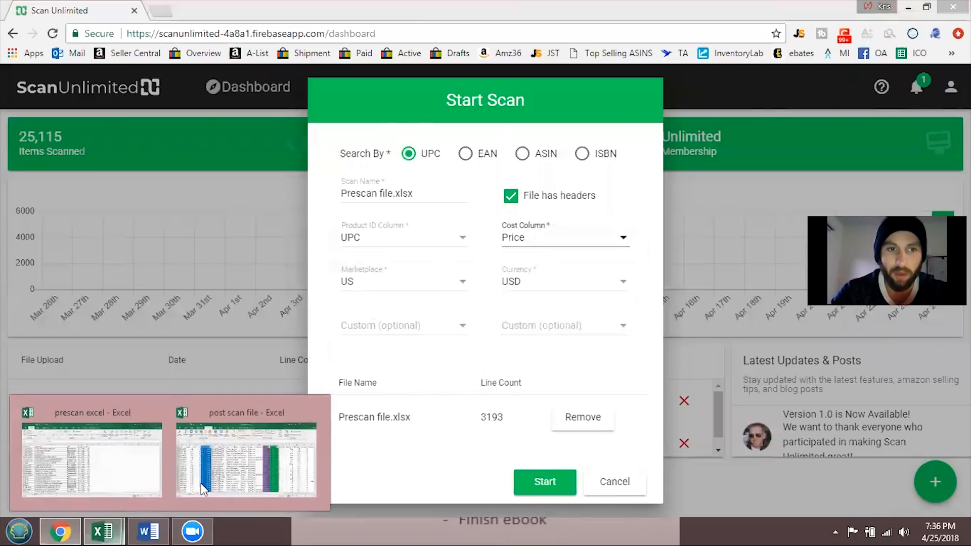
pyautogui.click(136, 468)
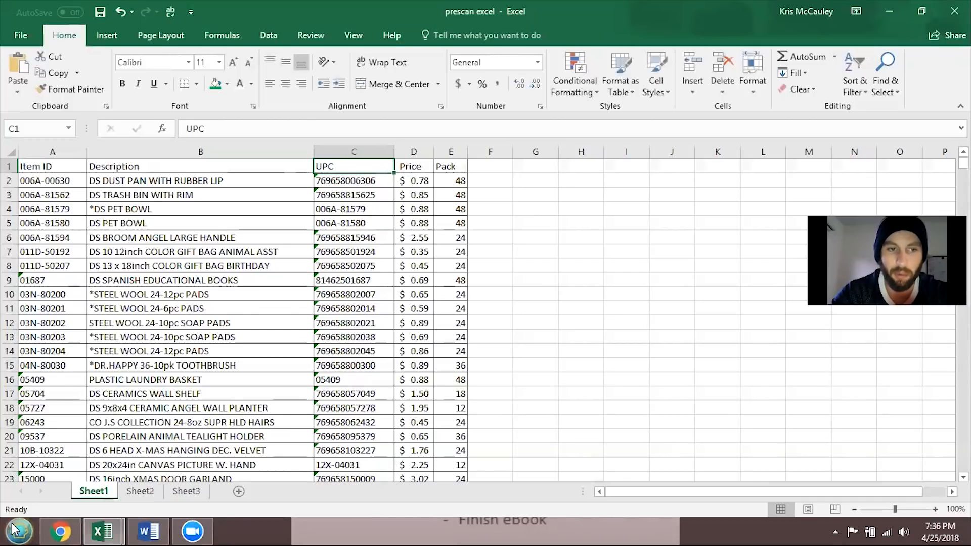
pyautogui.click(61, 531)
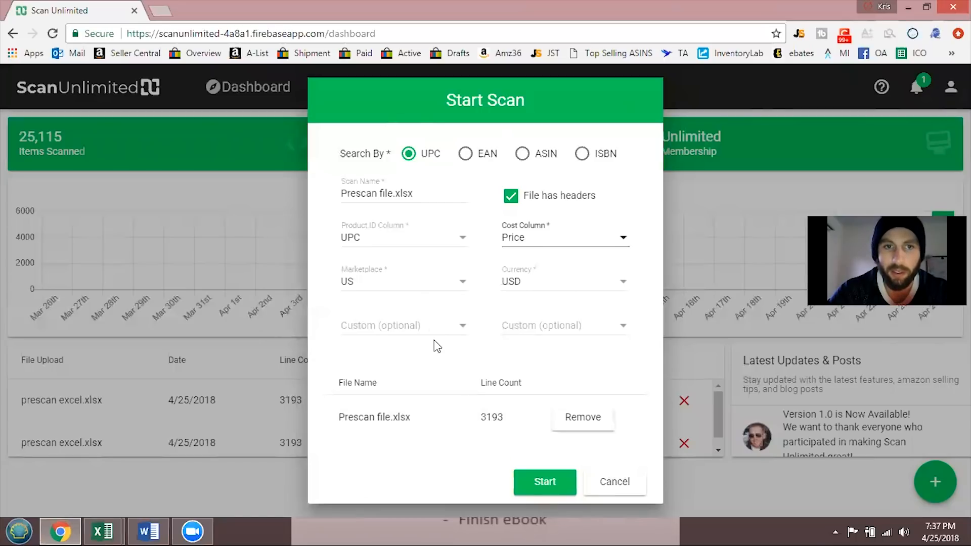
pyautogui.click(454, 326)
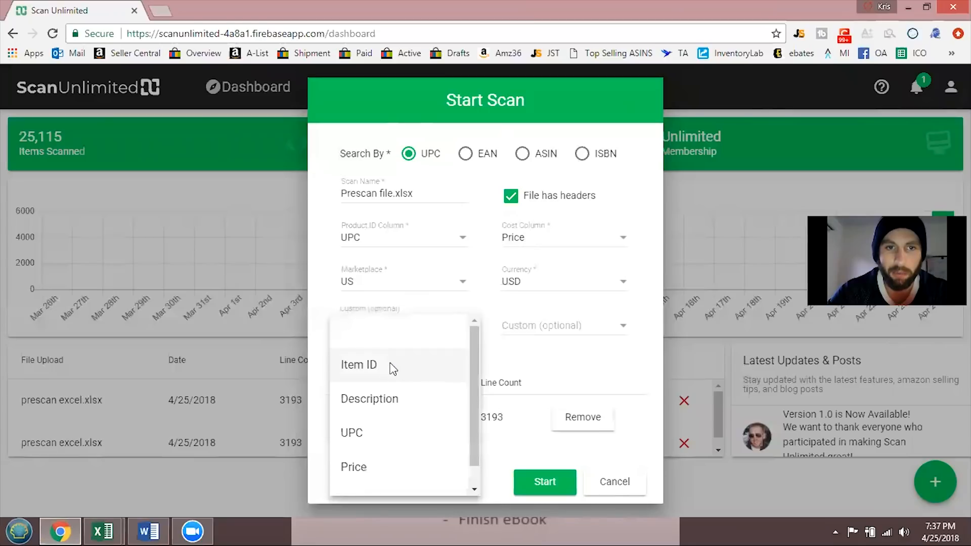
pyautogui.click(393, 366)
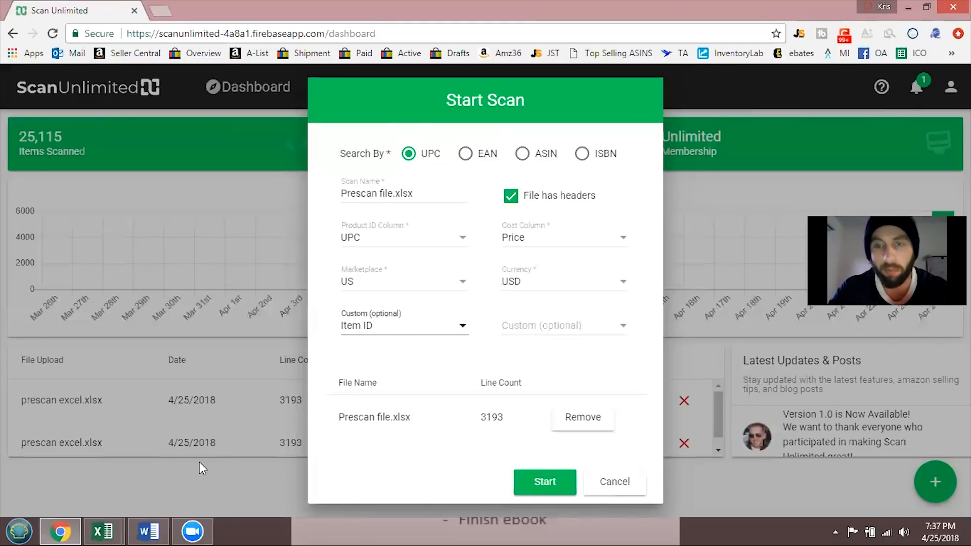
pyautogui.moveTo(162, 531)
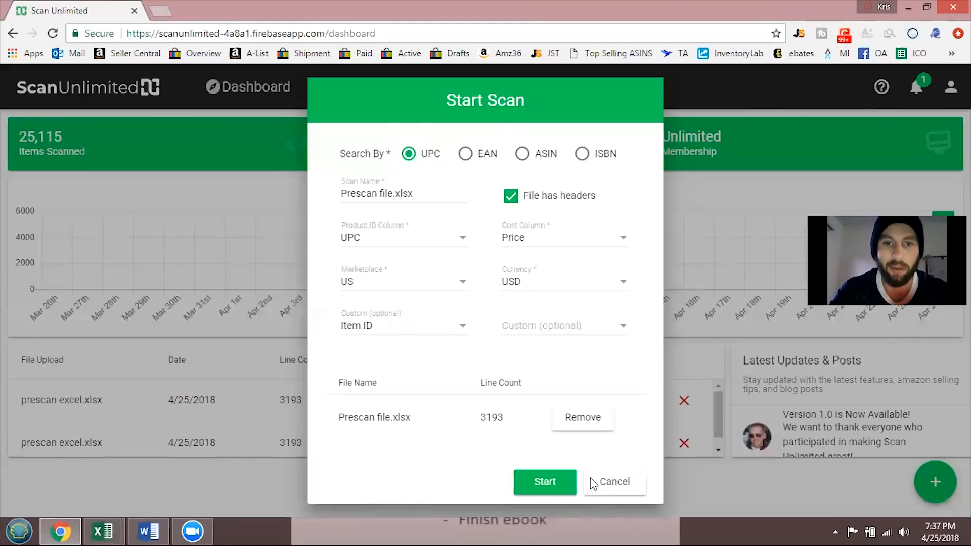
pyautogui.click(593, 483)
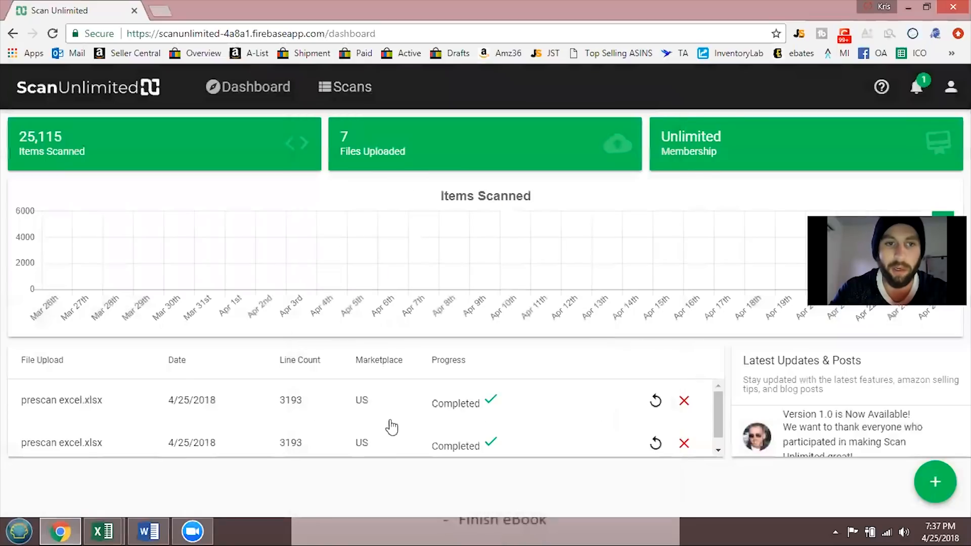
# Step: Open the first completed prescan excel.xlsx scan and examine the Sales Rank and ROI columns in the post scan file workbook in Excel
pyautogui.click(94, 408)
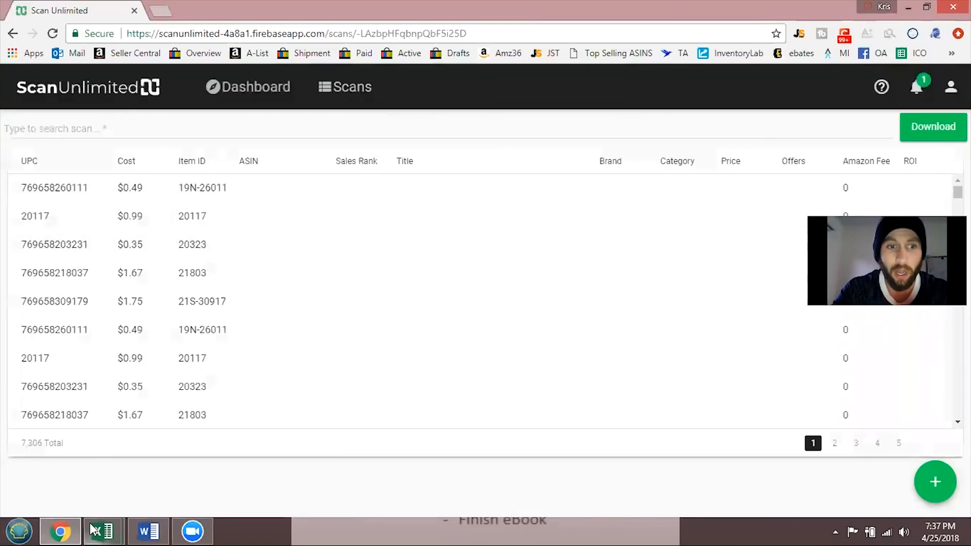
pyautogui.moveTo(99, 530)
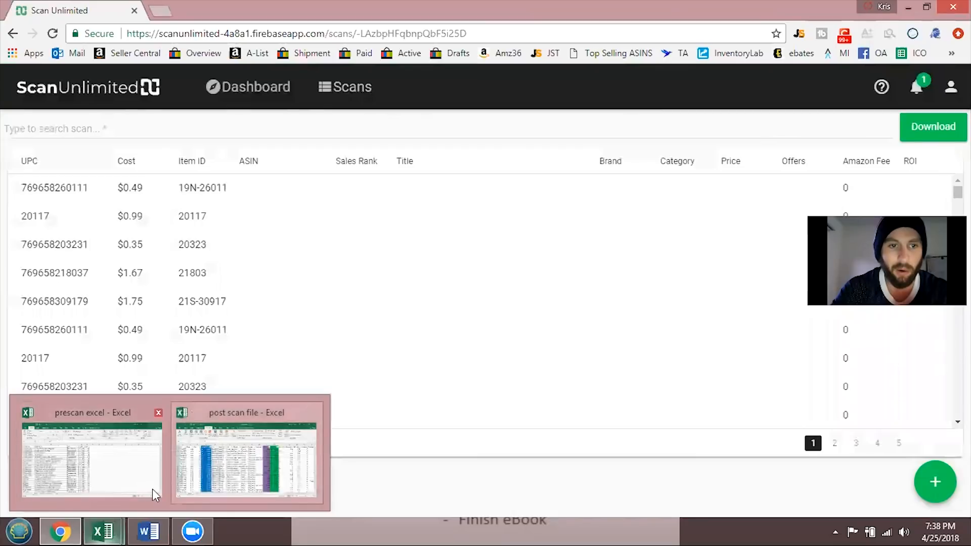
pyautogui.click(226, 428)
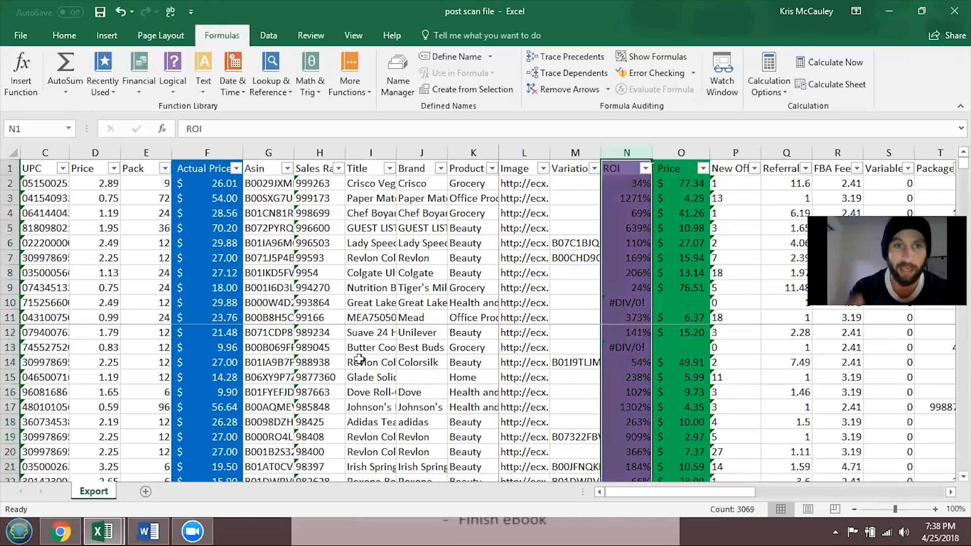
pyautogui.click(302, 259)
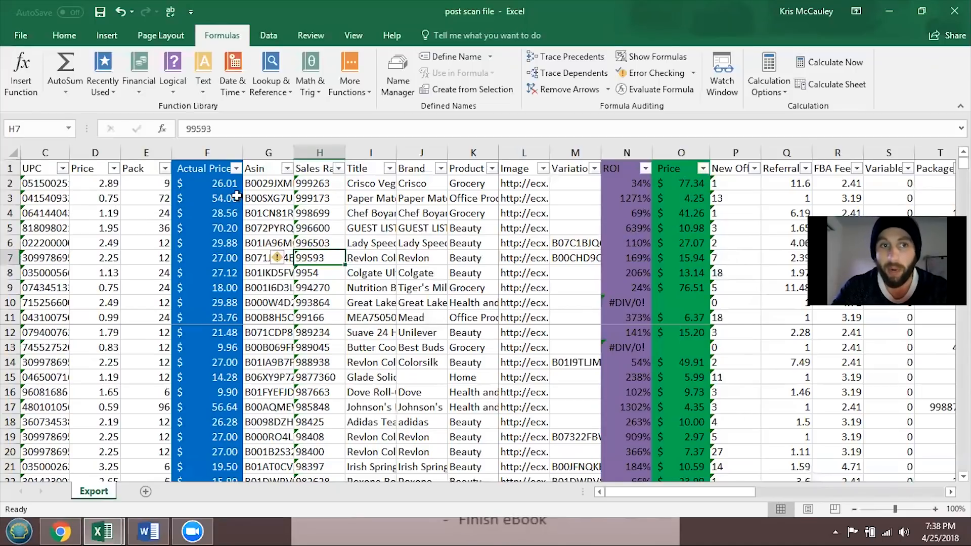
pyautogui.click(628, 187)
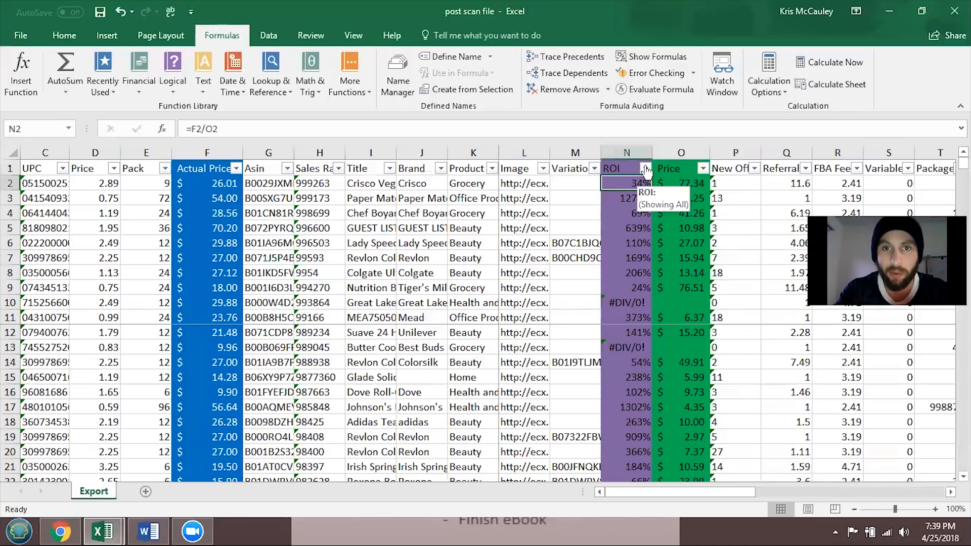
# Step: Select the entire sheet and deselect all values in the ROI column's filter
pyautogui.click(10, 153)
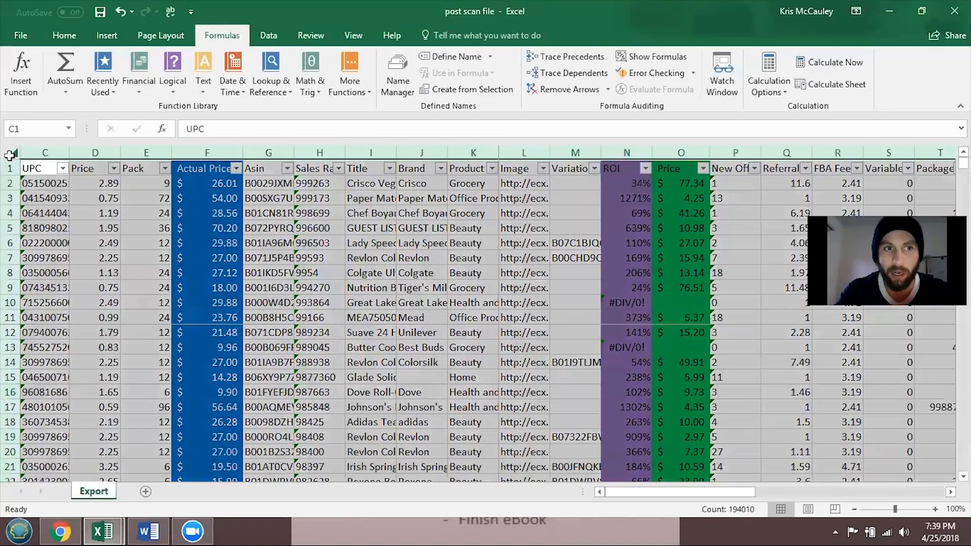
pyautogui.click(63, 36)
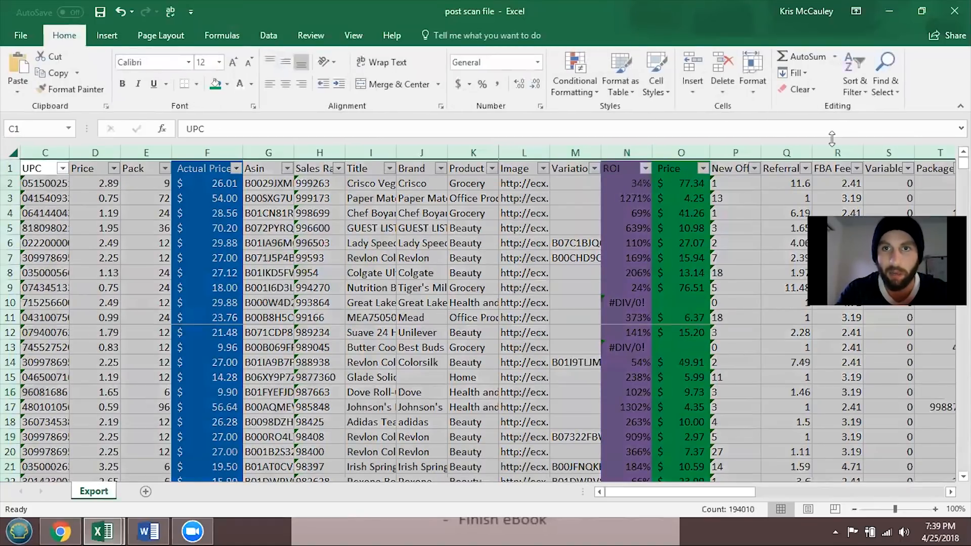
pyautogui.click(860, 95)
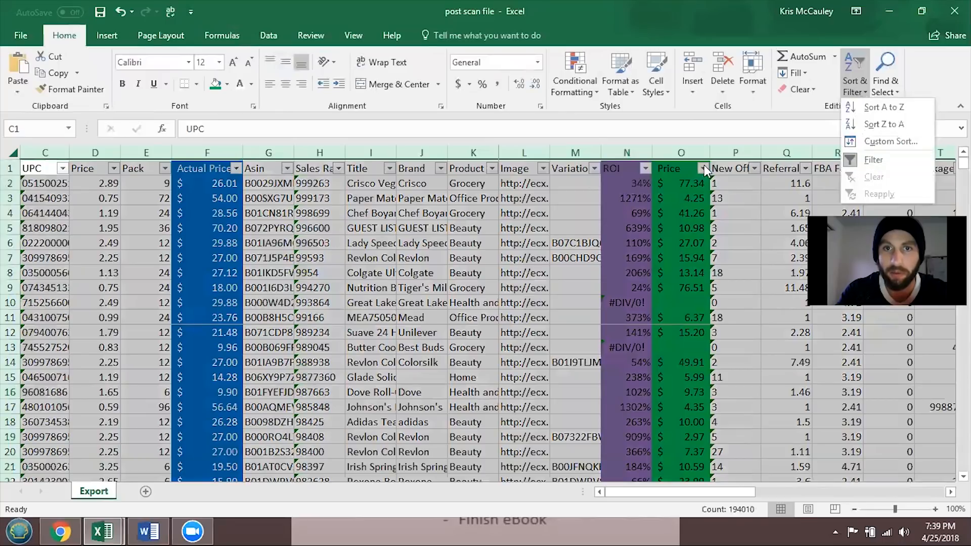
pyautogui.click(649, 171)
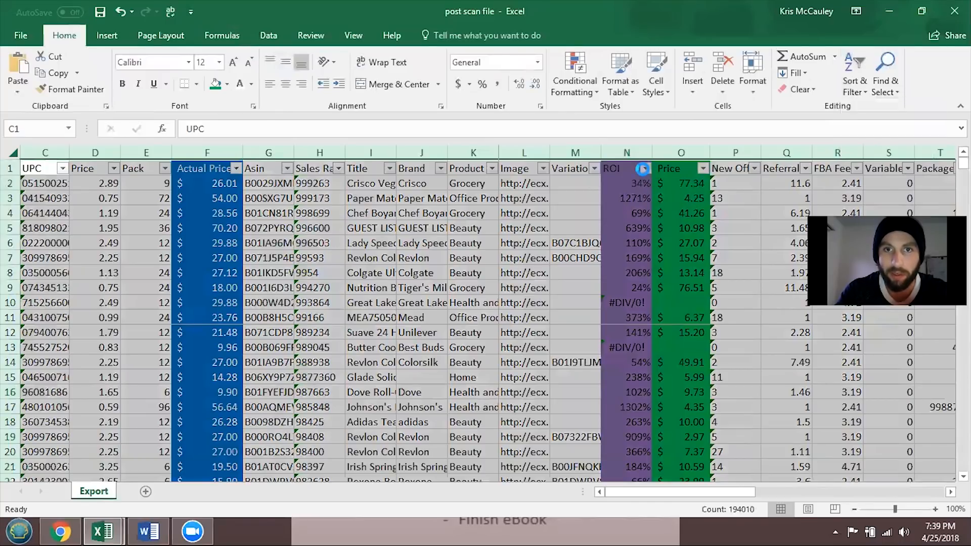
pyautogui.click(645, 169)
pyautogui.click(502, 308)
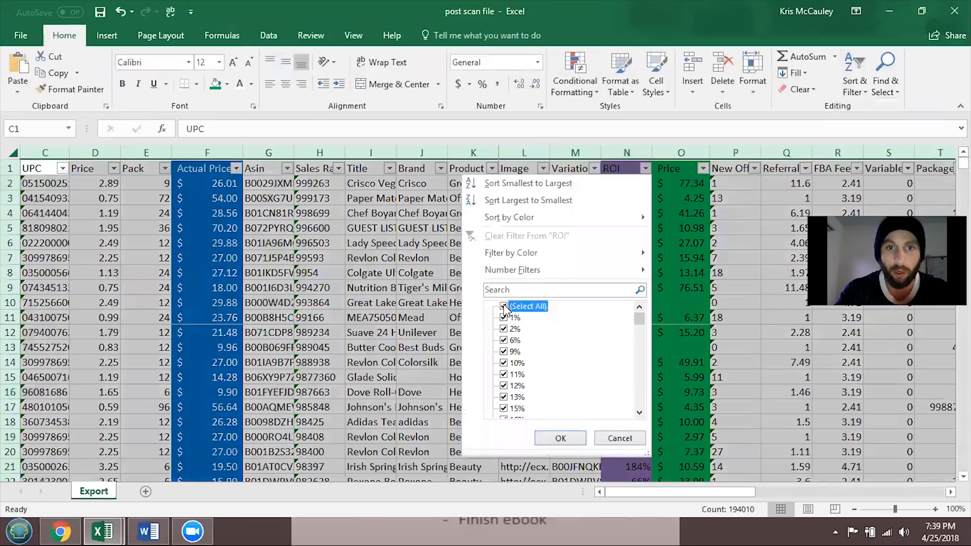
pyautogui.click(502, 307)
pyautogui.click(504, 307)
# Step: Include every listed ROI value from 1% through 15% in the ROI filter
pyautogui.click(504, 317)
pyautogui.click(504, 329)
pyautogui.click(505, 340)
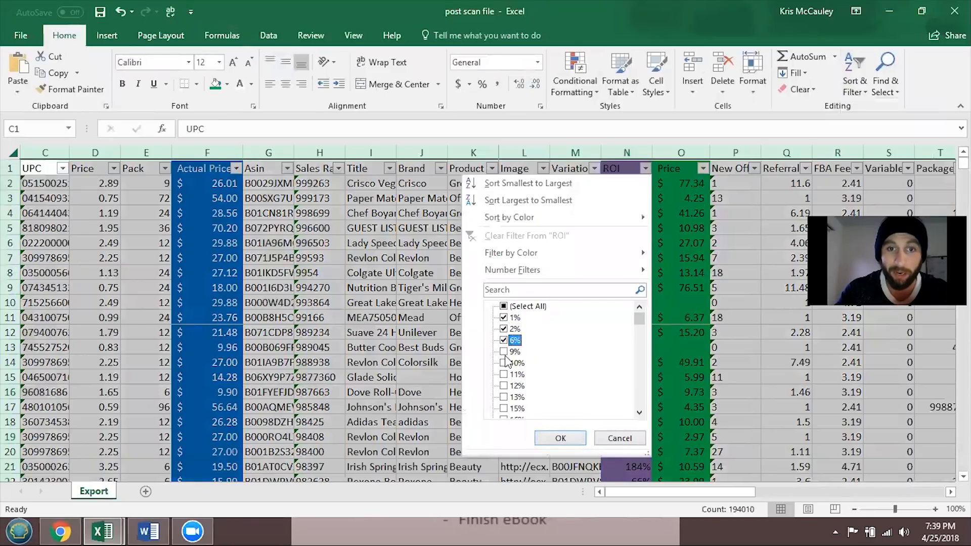
pyautogui.click(504, 351)
pyautogui.click(505, 363)
pyautogui.click(505, 374)
pyautogui.click(504, 385)
pyautogui.click(504, 397)
pyautogui.click(504, 409)
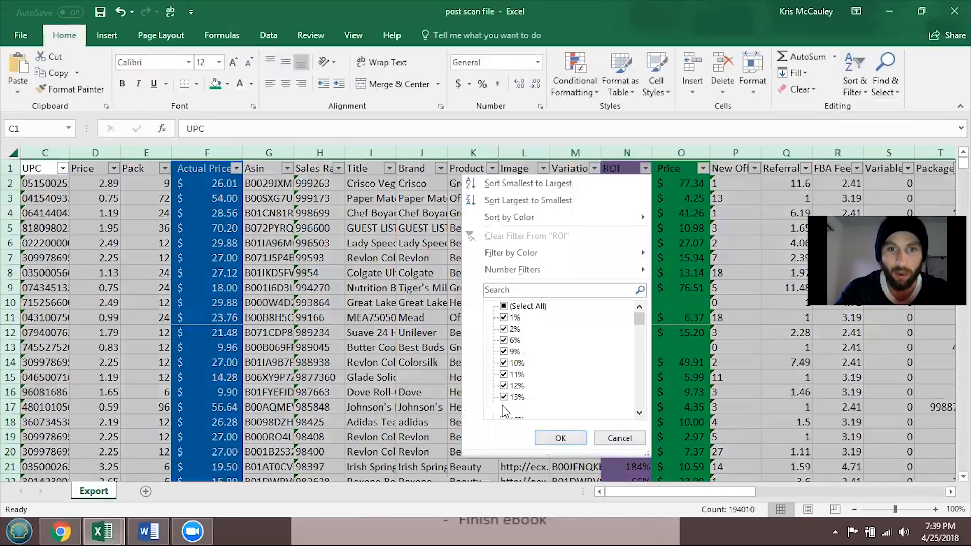
# Step: Include every ROI value from 40% through 49% in the ROI filter
pyautogui.moveTo(636, 319); pyautogui.dragTo(635, 318)
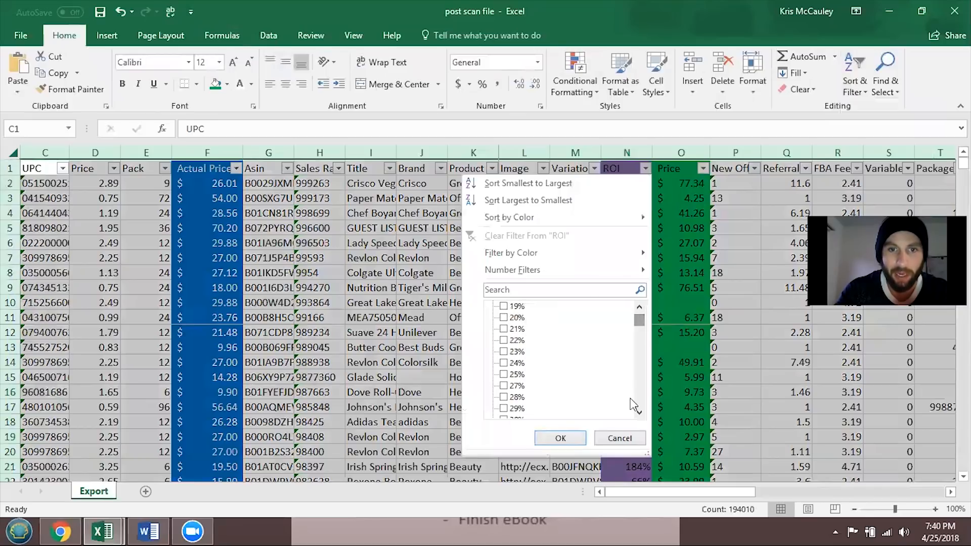
pyautogui.moveTo(642, 414); pyautogui.dragTo(642, 414)
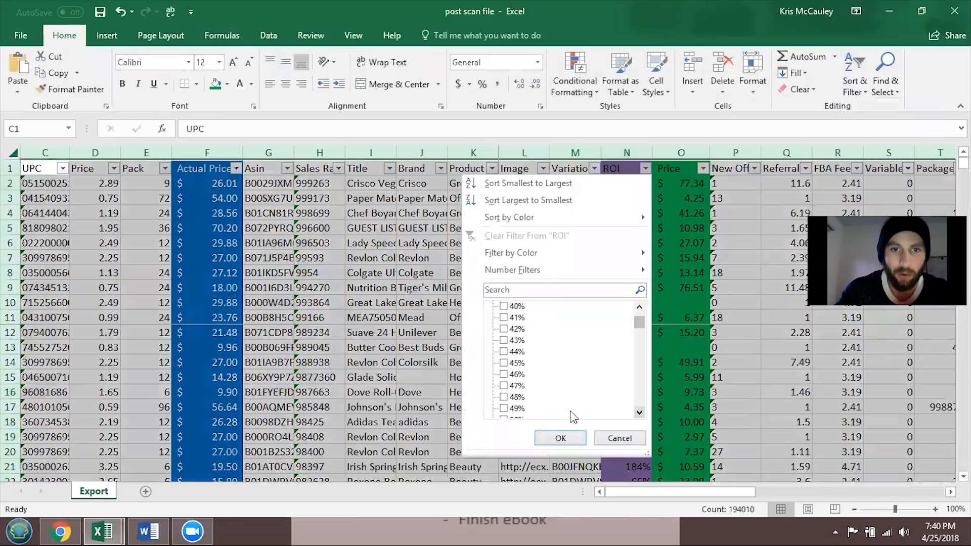
pyautogui.click(509, 409)
pyautogui.click(506, 397)
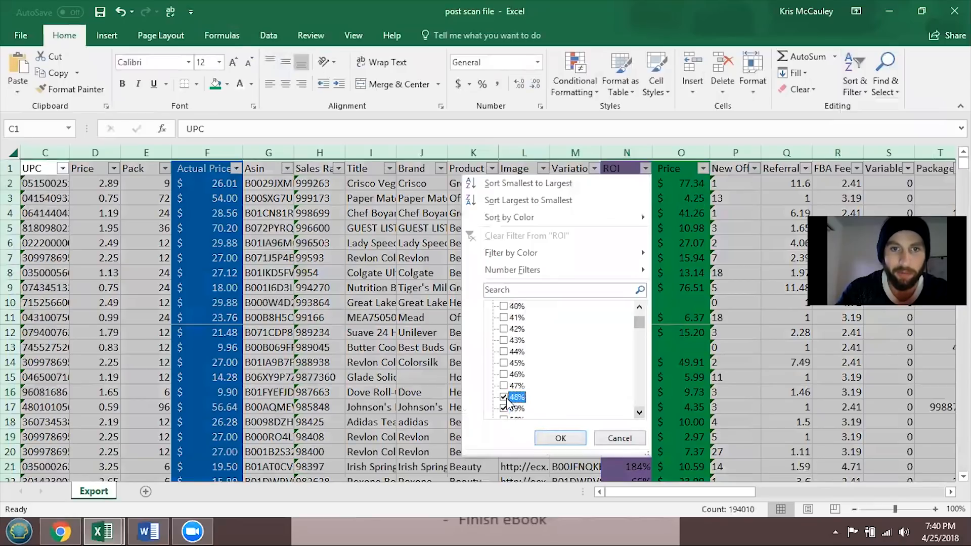
pyautogui.click(504, 385)
pyautogui.click(503, 375)
pyautogui.click(504, 363)
pyautogui.click(503, 351)
pyautogui.click(503, 341)
pyautogui.click(503, 329)
pyautogui.click(503, 317)
pyautogui.click(503, 306)
# Step: Include every ROI value from 16% through 22% in the ROI filter
pyautogui.moveTo(639, 323); pyautogui.dragTo(639, 319)
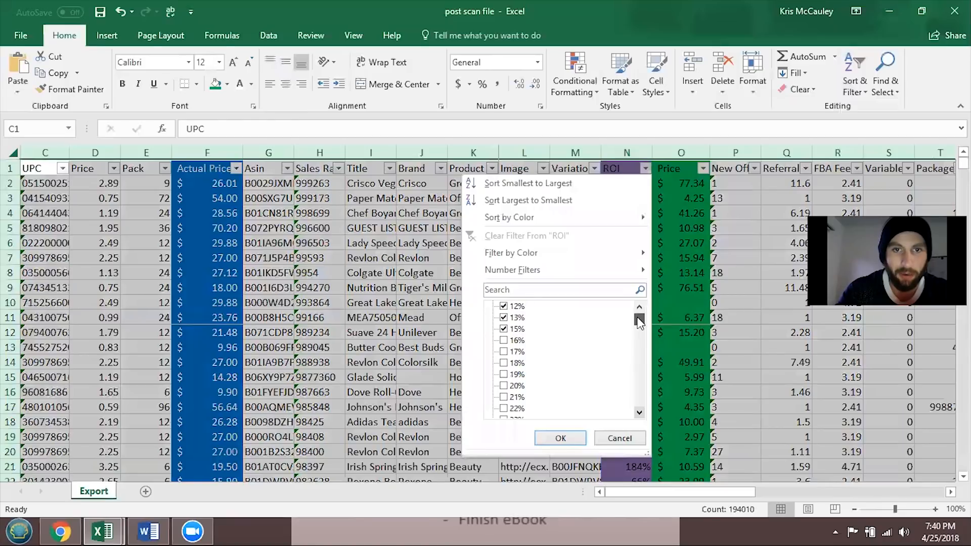
pyautogui.click(504, 340)
pyautogui.click(503, 352)
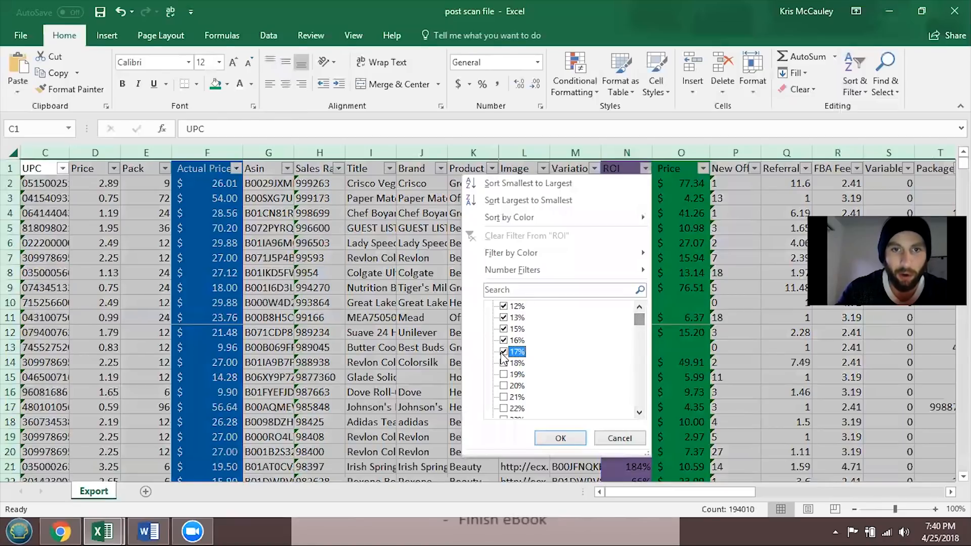
pyautogui.click(503, 363)
pyautogui.click(503, 375)
pyautogui.click(503, 386)
pyautogui.click(503, 397)
pyautogui.click(503, 409)
# Step: Include the remaining ROI values up through 30% in the ROI filter
pyautogui.click(639, 412)
pyautogui.click(639, 412)
pyautogui.click(503, 409)
pyautogui.click(503, 397)
pyautogui.click(503, 386)
pyautogui.click(503, 374)
pyautogui.click(503, 364)
pyautogui.click(503, 352)
pyautogui.click(503, 341)
# Step: Include every ROI value from 31% through 39% and apply the ROI filter
pyautogui.click(639, 413)
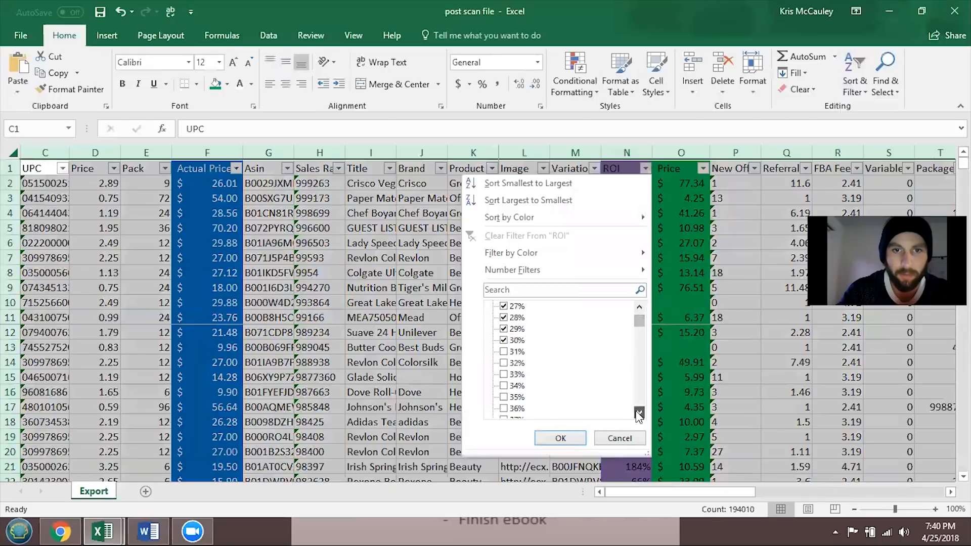
pyautogui.click(503, 306)
pyautogui.click(504, 317)
pyautogui.click(503, 328)
pyautogui.click(503, 341)
pyautogui.click(504, 351)
pyautogui.click(503, 363)
pyautogui.click(503, 375)
pyautogui.click(503, 386)
pyautogui.click(503, 397)
pyautogui.click(560, 438)
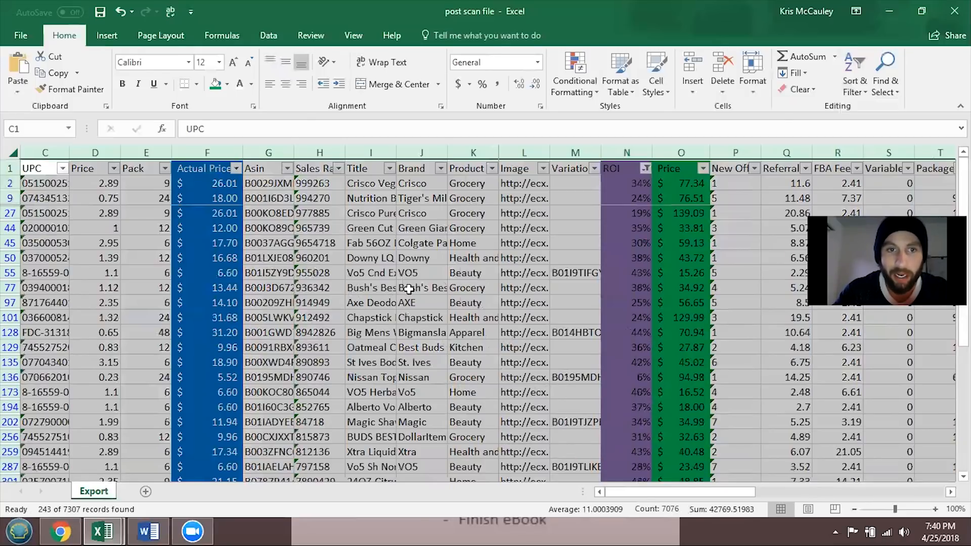
# Step: Clear the whole-sheet selection by selecting cell M45 and review the filtered rows
pyautogui.click(560, 248)
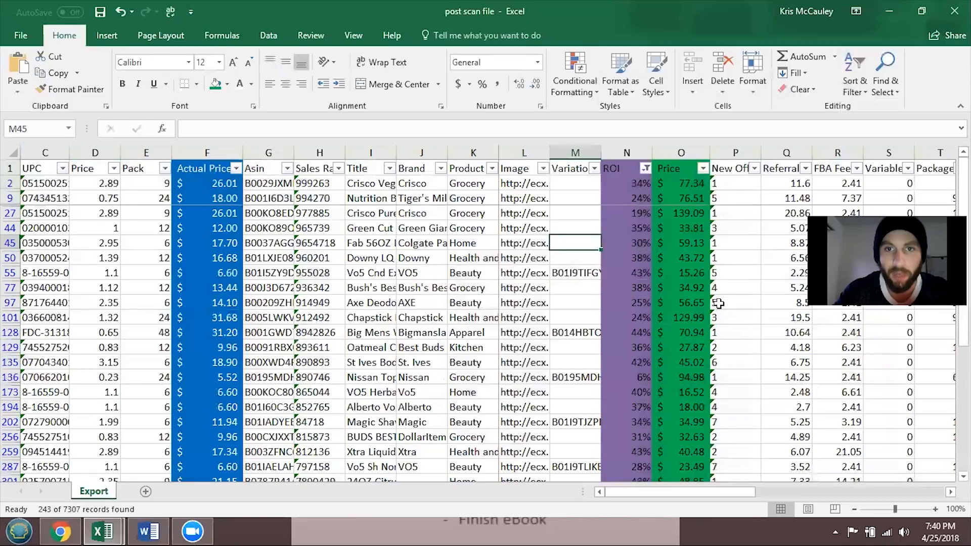
pyautogui.click(964, 323)
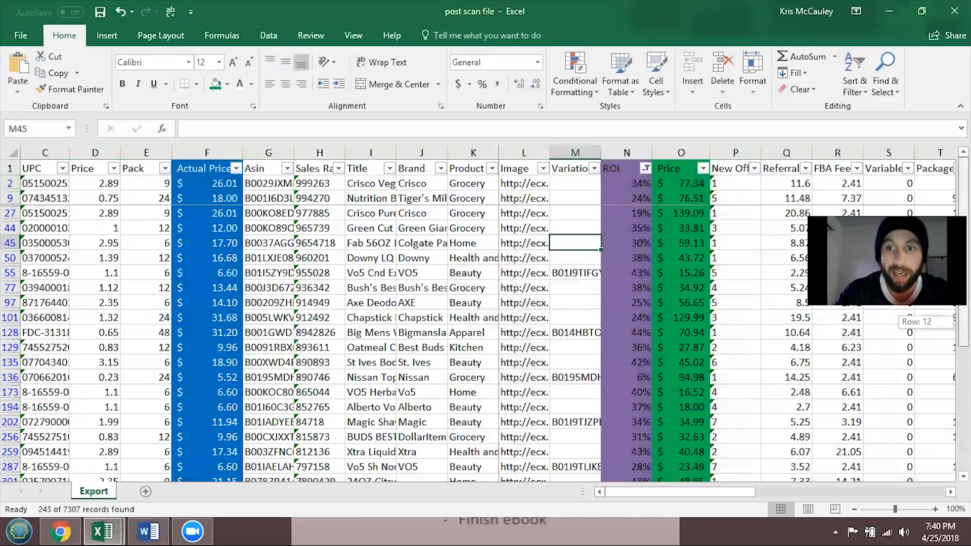
pyautogui.moveTo(964, 323)
pyautogui.mouseDown()
pyautogui.moveTo(963, 367)
pyautogui.moveTo(964, 323)
pyautogui.mouseUp()
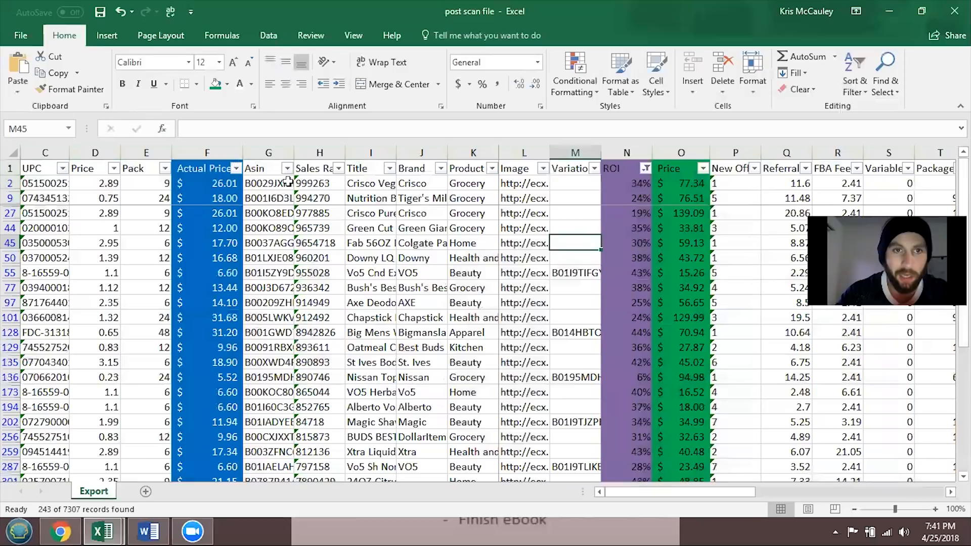
# Step: Examine the Sales Rank column's filter values from start to end, leaving the list without applying a filter
pyautogui.click(339, 170)
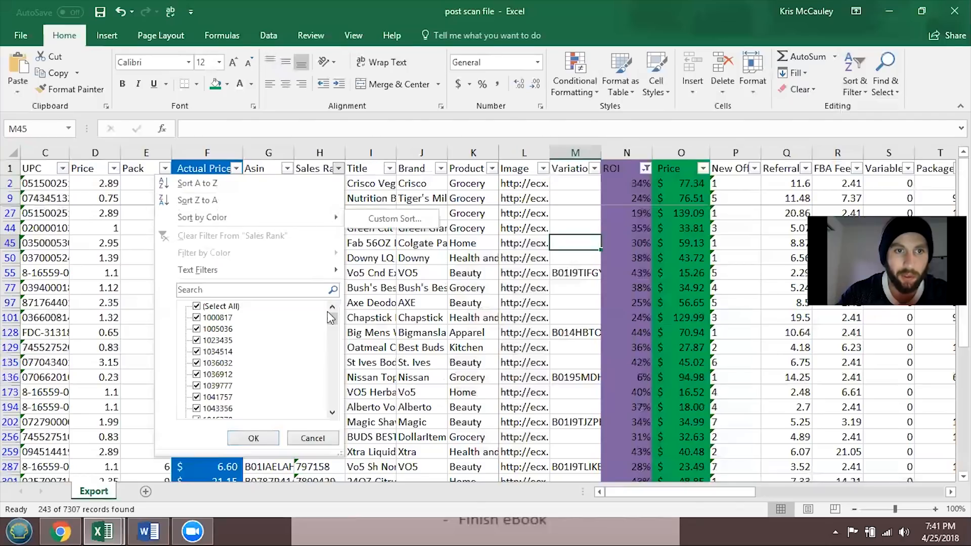
pyautogui.moveTo(333, 327); pyautogui.dragTo(327, 404)
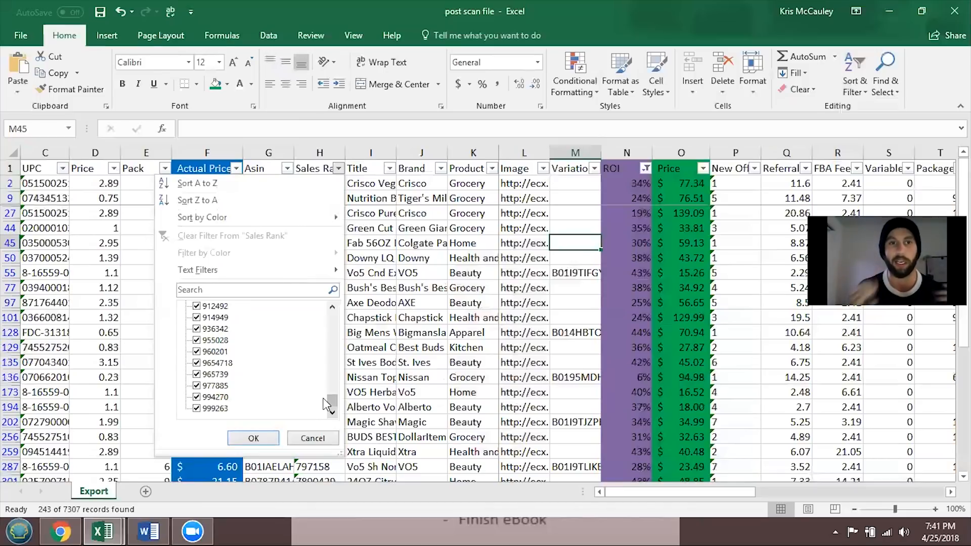
pyautogui.moveTo(326, 401); pyautogui.dragTo(334, 294)
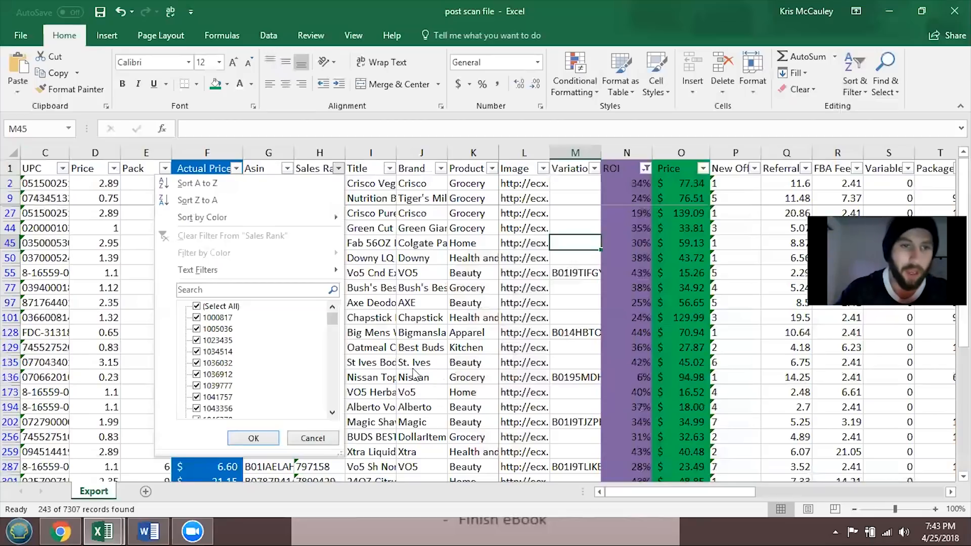
pyautogui.click(305, 434)
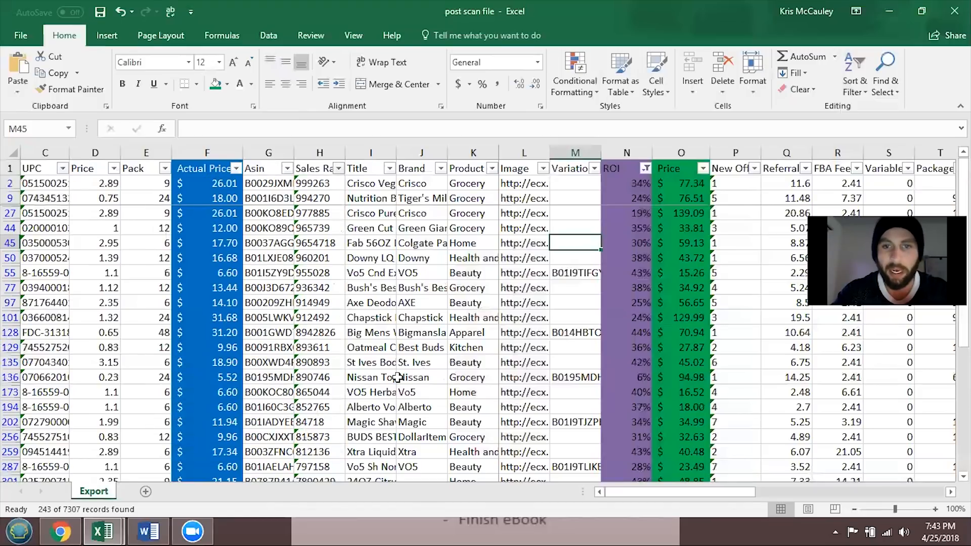